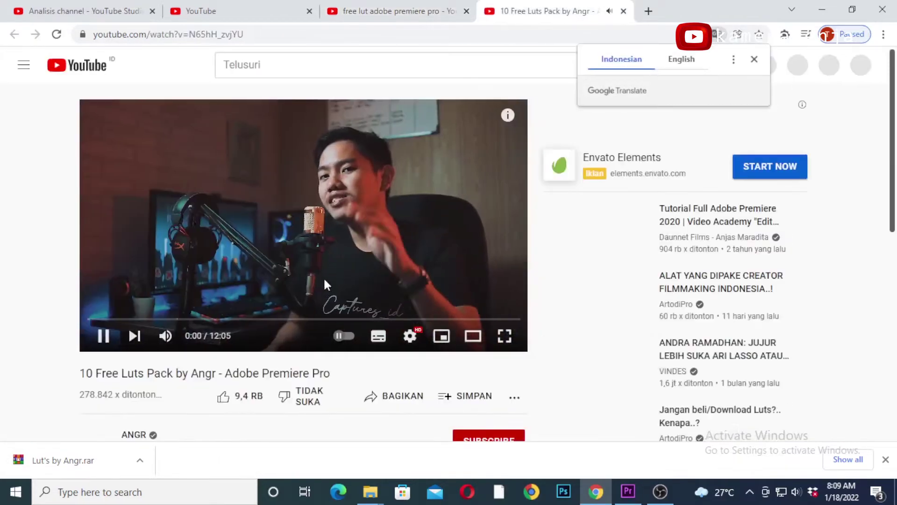
- Pause the 10 Free Luts Pack by Angr video, view the download link in its description, and close its page
{"action": "left_click", "coordinate": [103, 270]}
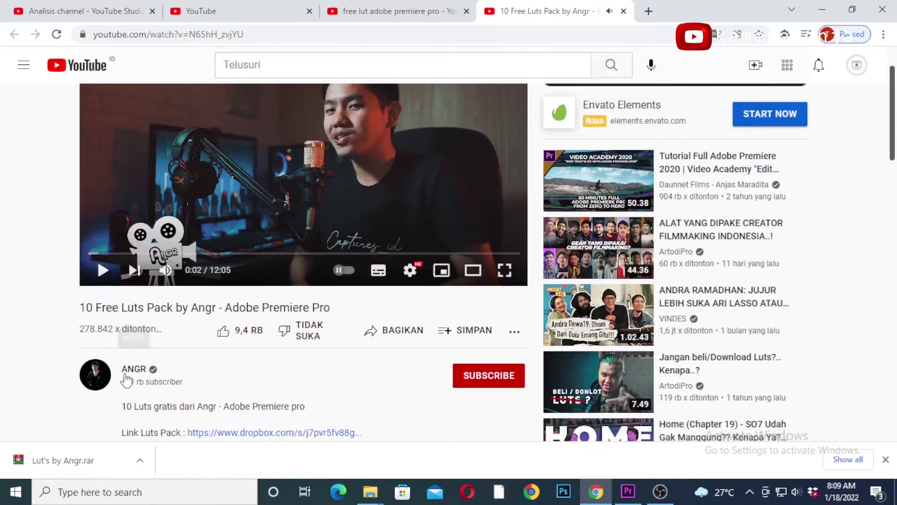
{"action": "scroll", "coordinate": [185, 388], "scroll_direction": "down", "scroll_amount": 1}
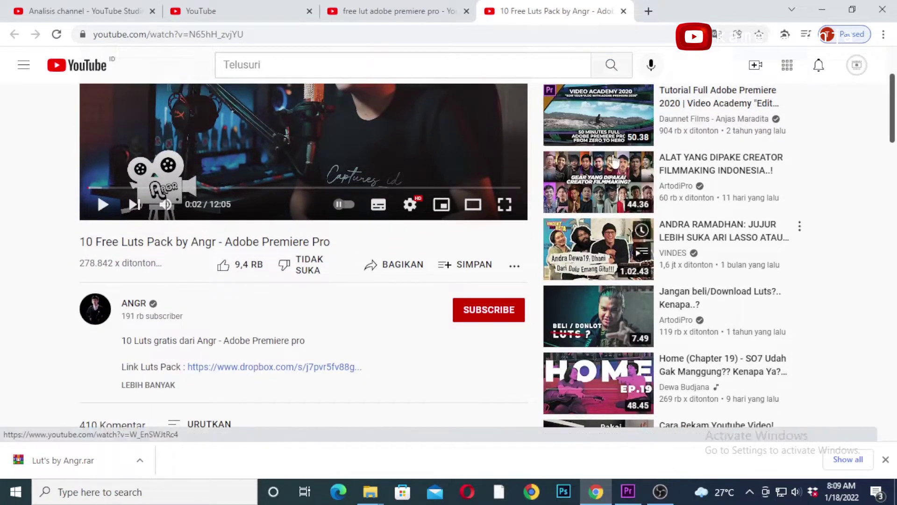
{"action": "left_click", "coordinate": [623, 10]}
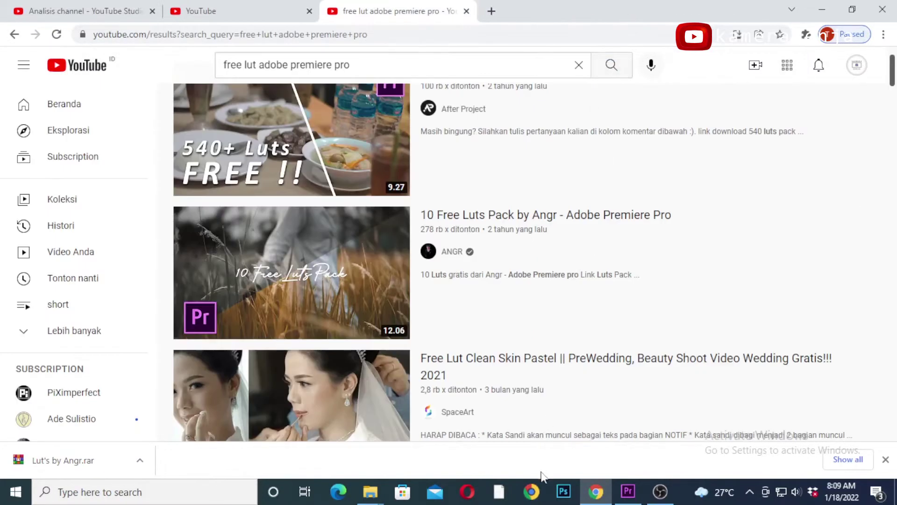
- In File Explorer, copy all the Angr Log .cube files from the Lut's by Angr folder
{"action": "mouse_move", "coordinate": [368, 489]}
{"action": "left_click", "coordinate": [427, 453]}
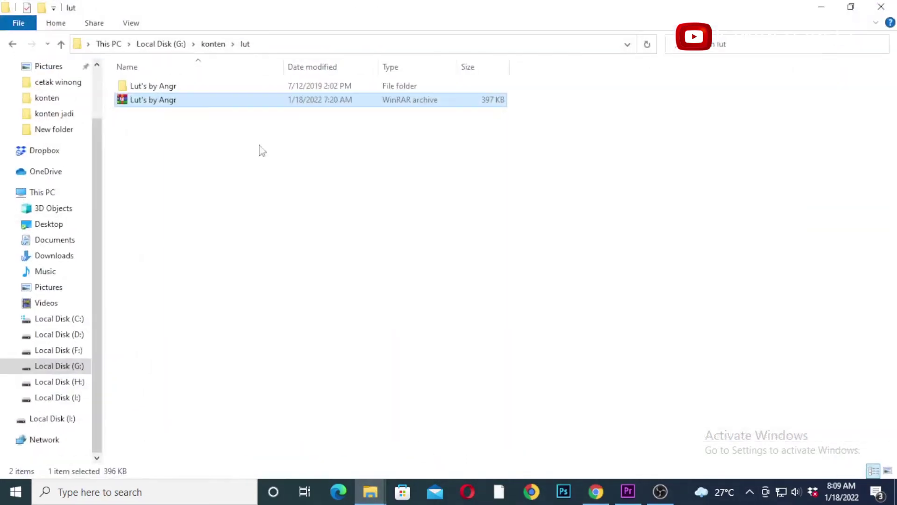
{"action": "double_click", "coordinate": [151, 86]}
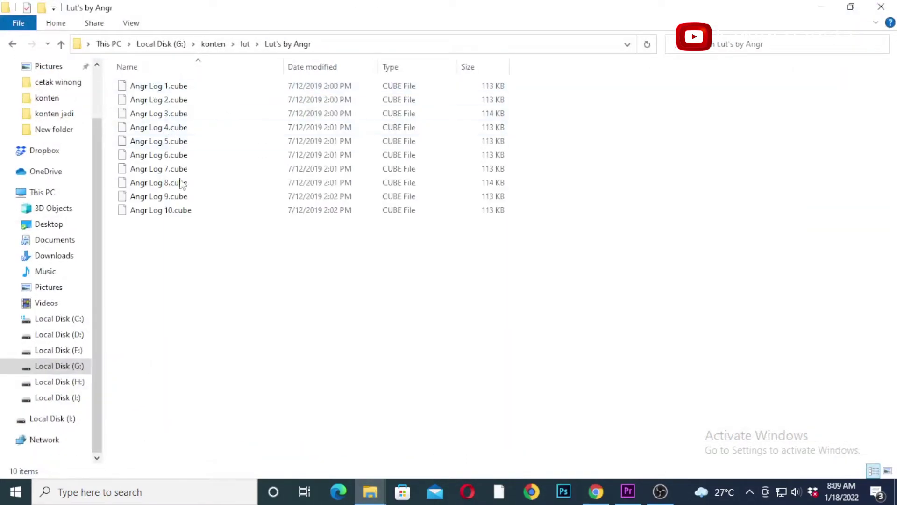
{"action": "left_click_drag", "start_coordinate": [232, 265], "coordinate": [142, 82]}
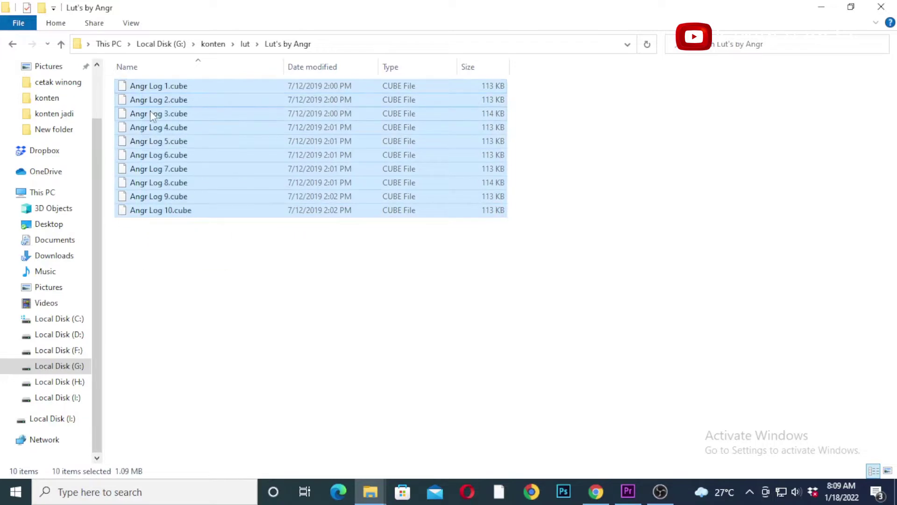
{"action": "right_click", "coordinate": [150, 110]}
{"action": "left_click", "coordinate": [200, 265]}
- View the LUTs folder in C:\Program Files\Adobe\Adobe Premiere Pro CC 2017\Lumetri and close the window
{"action": "left_click", "coordinate": [79, 323]}
{"action": "left_click", "coordinate": [162, 157]}
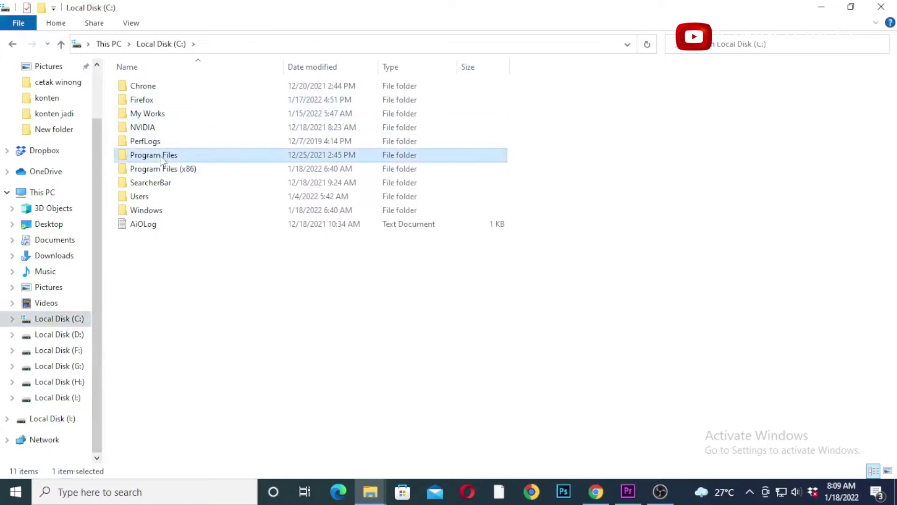
{"action": "double_click", "coordinate": [161, 157]}
{"action": "double_click", "coordinate": [143, 87]}
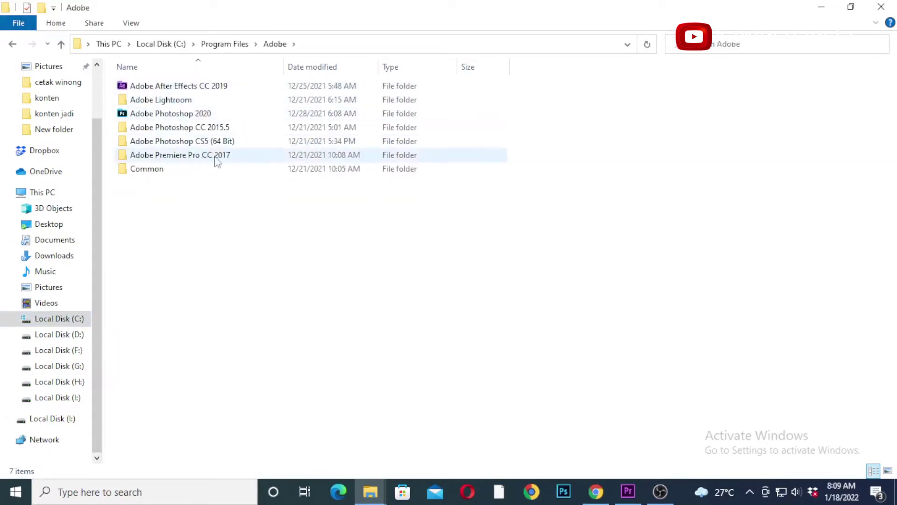
{"action": "double_click", "coordinate": [210, 159]}
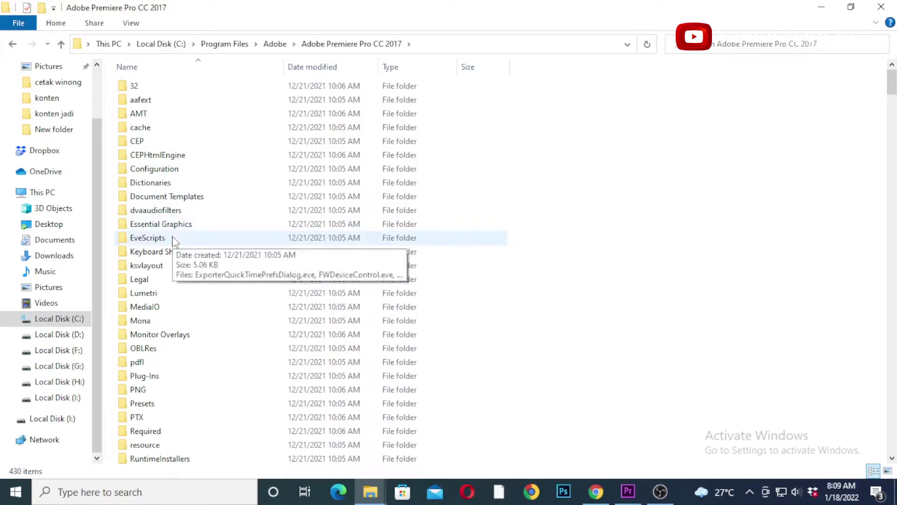
{"action": "double_click", "coordinate": [150, 294]}
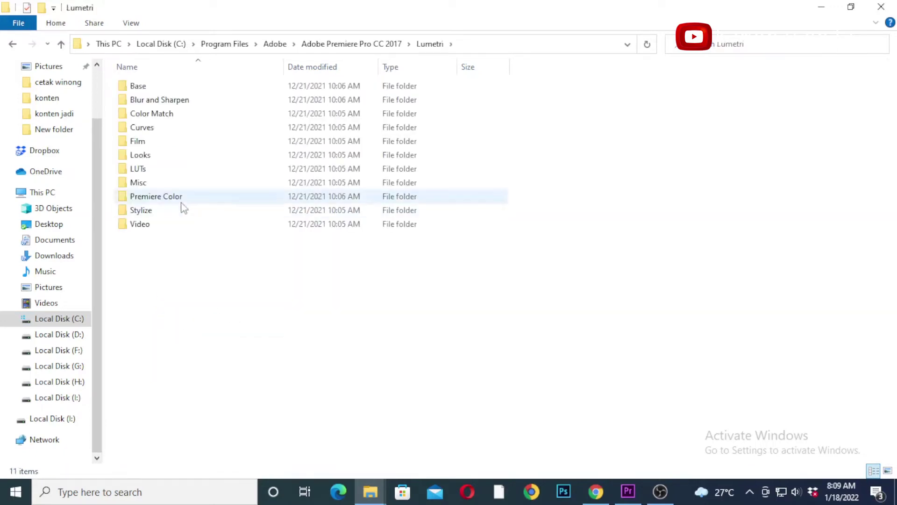
{"action": "double_click", "coordinate": [150, 168]}
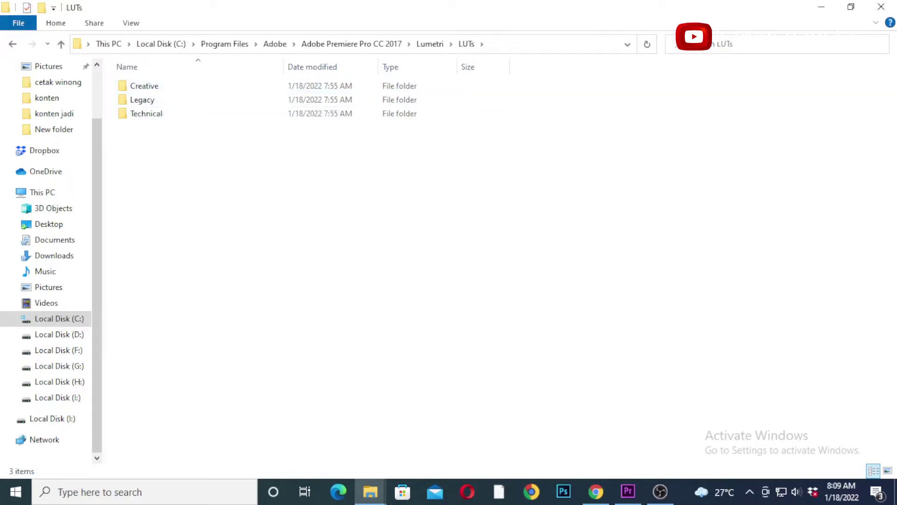
{"action": "left_click", "coordinate": [882, 7]}
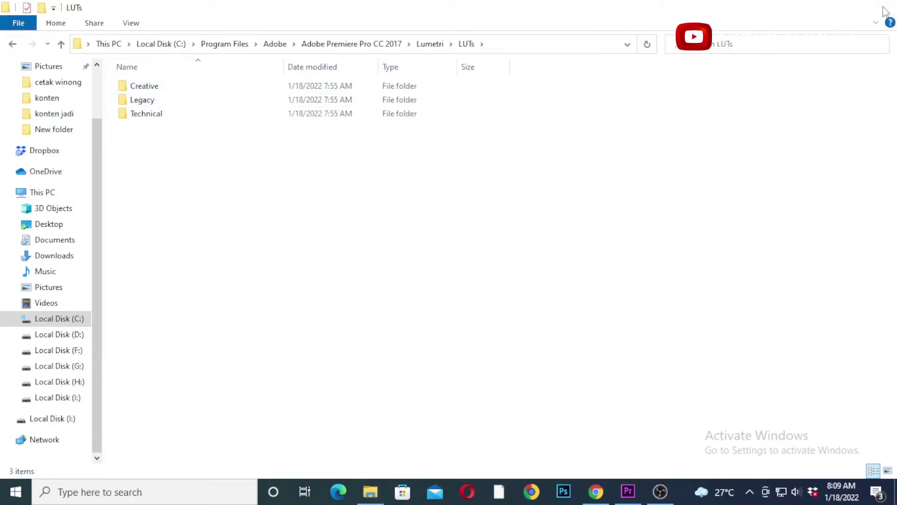
- Switch to Adobe Premiere Pro and narrow the Effect Controls area to widen the Program monitor
{"action": "left_click", "coordinate": [630, 493]}
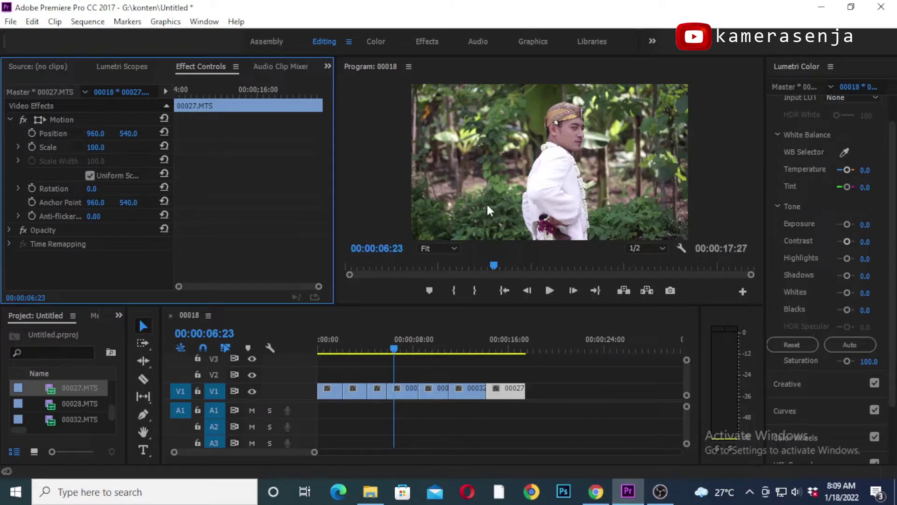
{"action": "left_click_drag", "start_coordinate": [335, 204], "coordinate": [273, 202]}
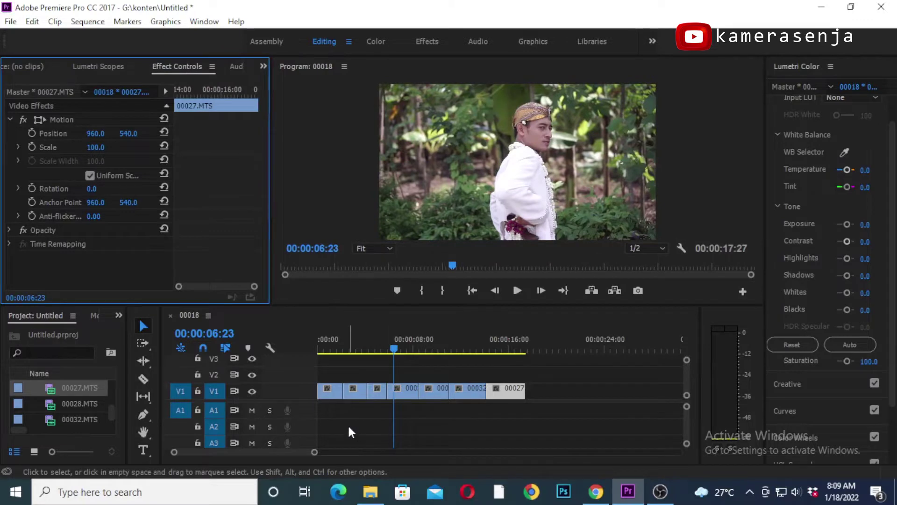
- Scrub through the first clips of sequence 00018 and play the whole sequence from the start
{"action": "left_click", "coordinate": [339, 360]}
{"action": "left_click_drag", "start_coordinate": [324, 341], "coordinate": [348, 343]}
{"action": "left_click", "coordinate": [517, 418]}
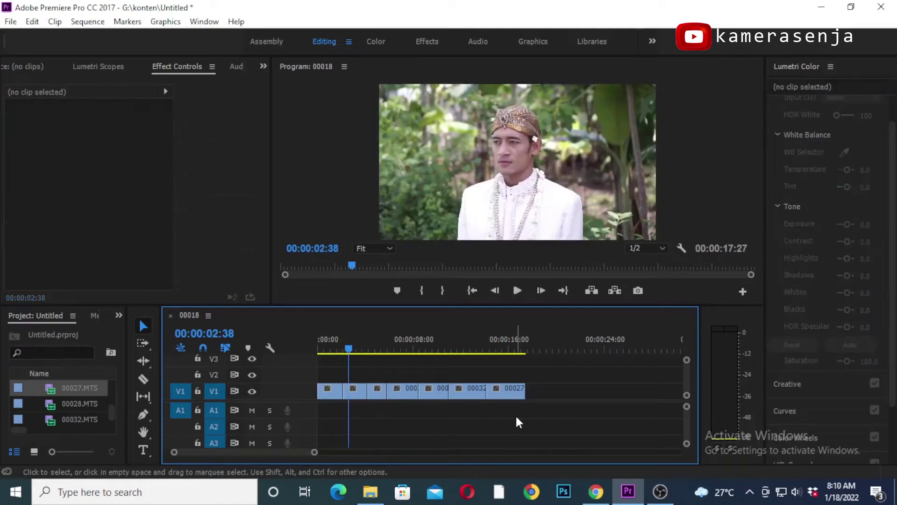
{"action": "left_click_drag", "start_coordinate": [351, 347], "coordinate": [372, 349]}
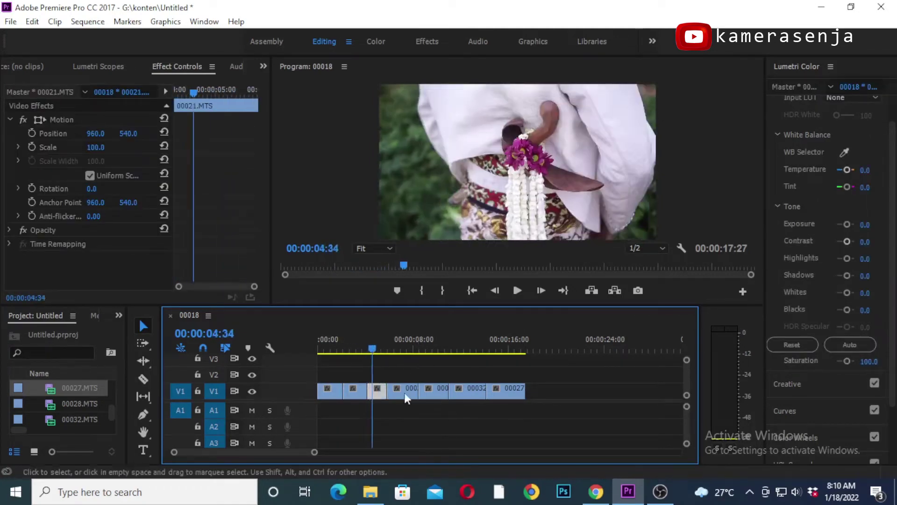
{"action": "left_click", "coordinate": [396, 416]}
{"action": "left_click_drag", "start_coordinate": [373, 349], "coordinate": [321, 358]}
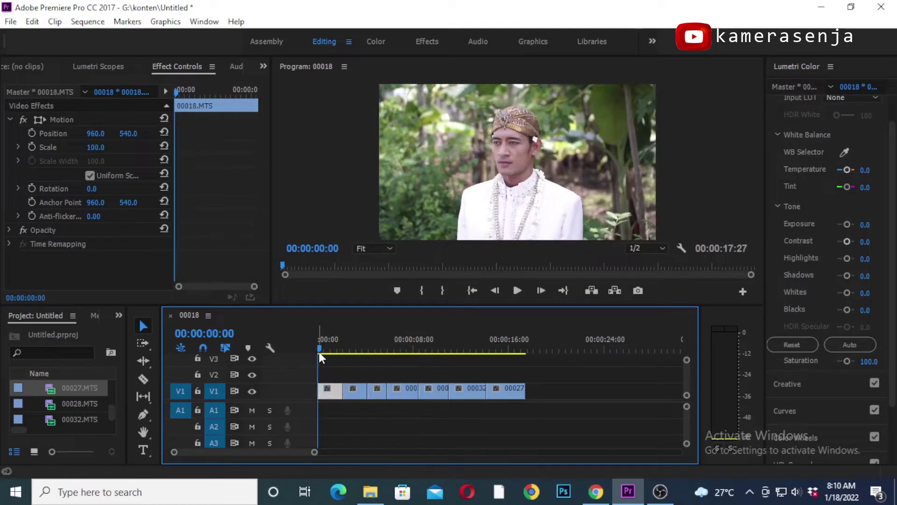
{"action": "key", "text": "space"}
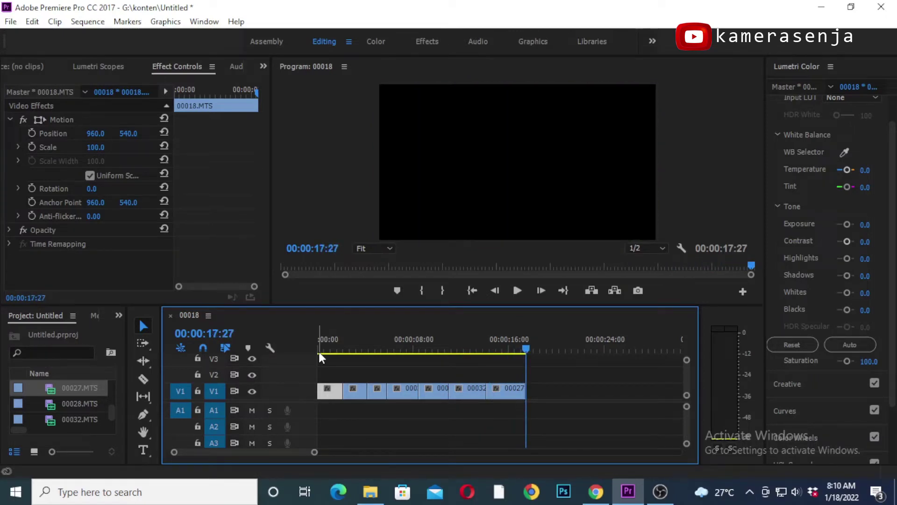
- Place the playhead at 00:00:14:28 on clip 00027.MTS and review its Lumetri Color settings
{"action": "left_click", "coordinate": [493, 349]}
{"action": "left_click_drag", "start_coordinate": [495, 350], "coordinate": [492, 350]}
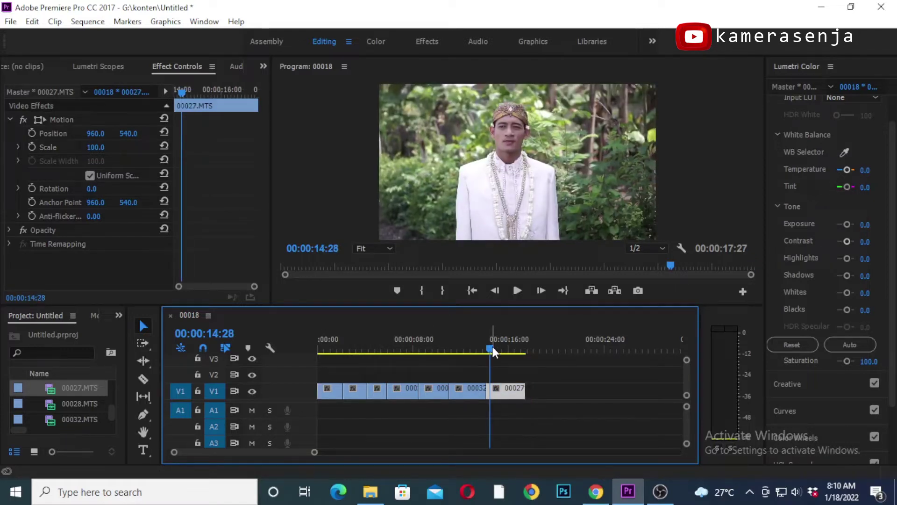
{"action": "left_click_drag", "start_coordinate": [896, 214], "coordinate": [896, 202]}
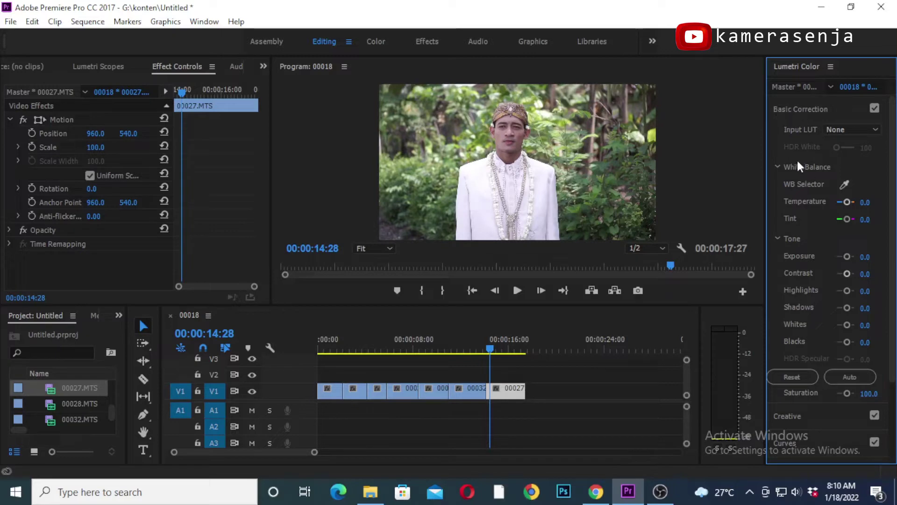
{"action": "scroll", "coordinate": [889, 165], "scroll_direction": "down", "scroll_amount": 3}
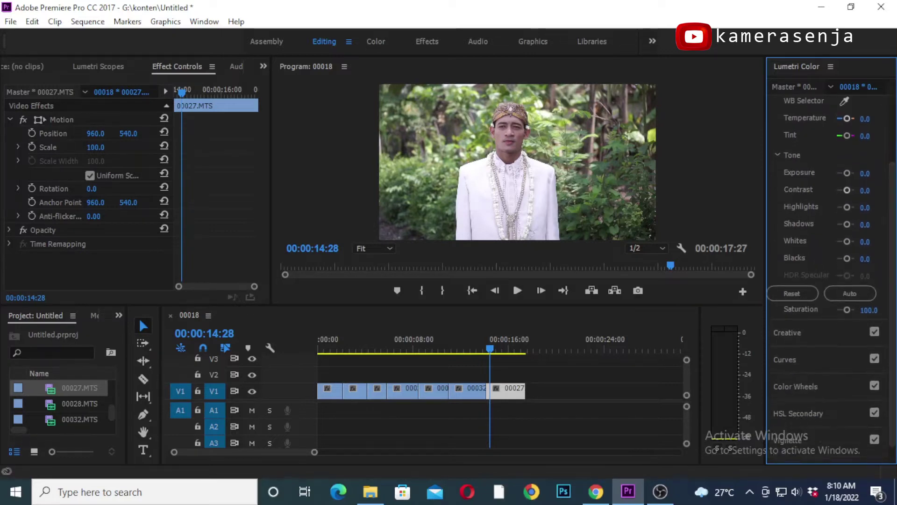
{"action": "scroll", "coordinate": [888, 217], "scroll_direction": "up", "scroll_amount": 3}
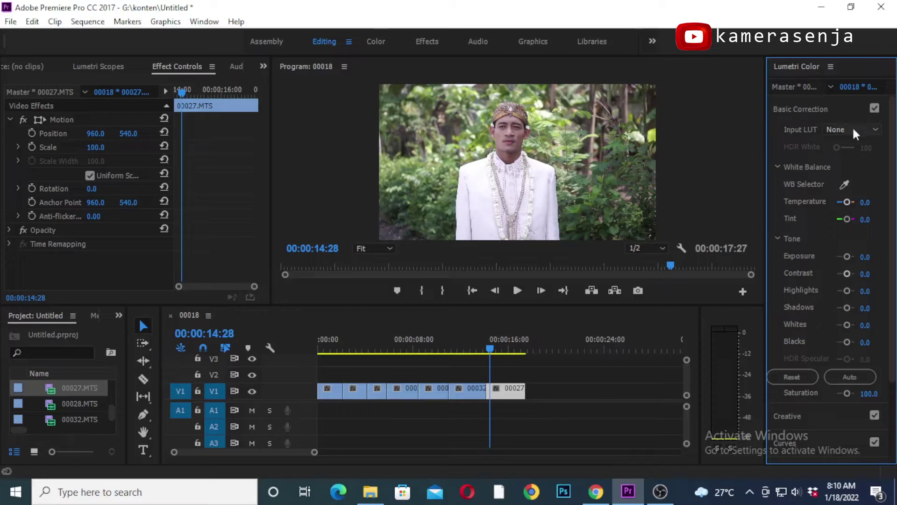
- Try Angr Log 1, Angr Log 10, Angr Log 2 and Angr Log 3 as the input LUT on clip 00027.MTS
{"action": "left_click", "coordinate": [876, 131]}
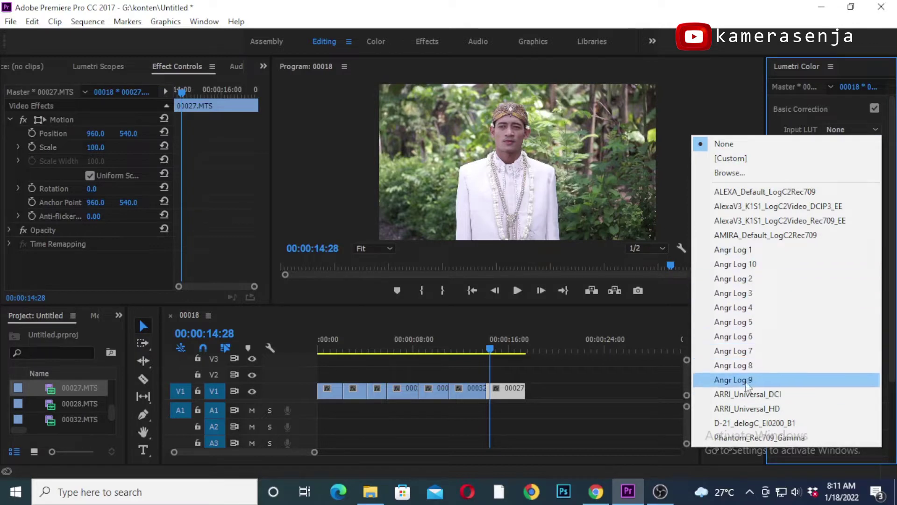
{"action": "left_click", "coordinate": [747, 250]}
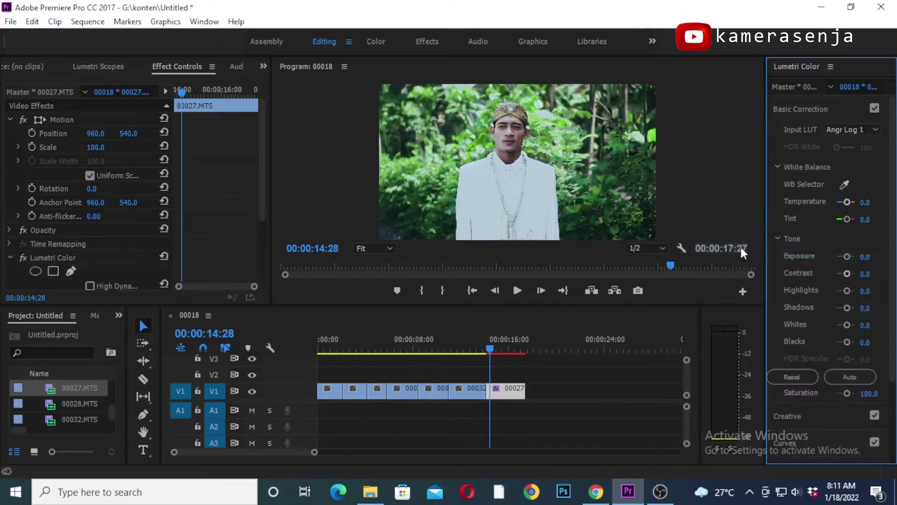
{"action": "left_click", "coordinate": [876, 131]}
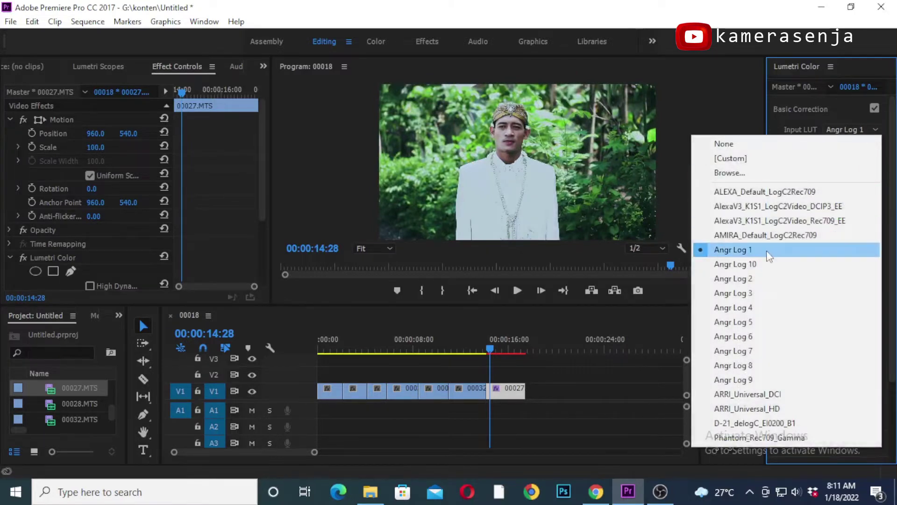
{"action": "left_click", "coordinate": [764, 265]}
{"action": "left_click", "coordinate": [876, 129]}
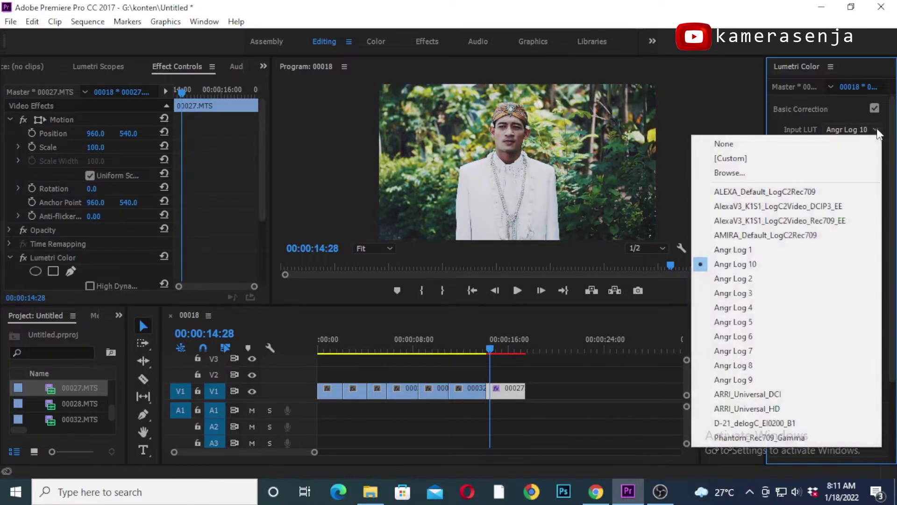
{"action": "left_click", "coordinate": [758, 279]}
{"action": "left_click", "coordinate": [876, 130]}
{"action": "left_click", "coordinate": [757, 294]}
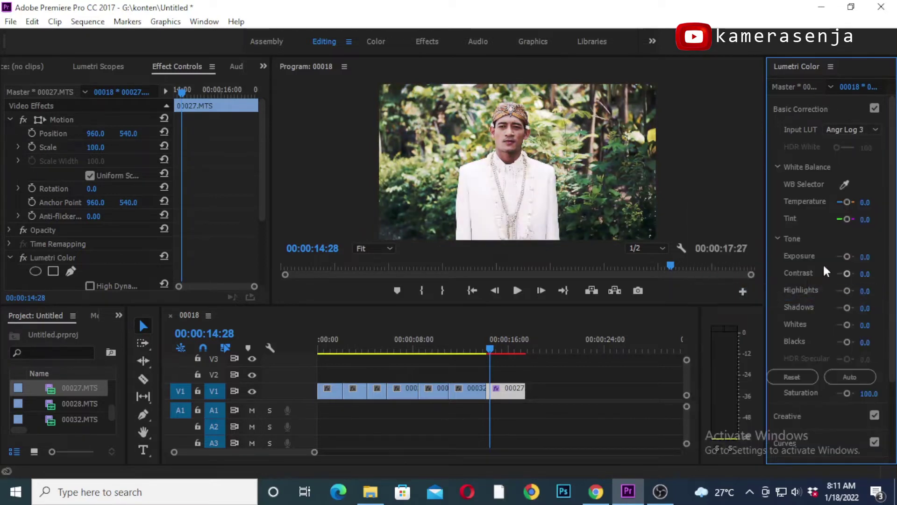
- Set the input LUT of clip 00027.MTS to Angr Log 4
{"action": "left_click", "coordinate": [876, 129]}
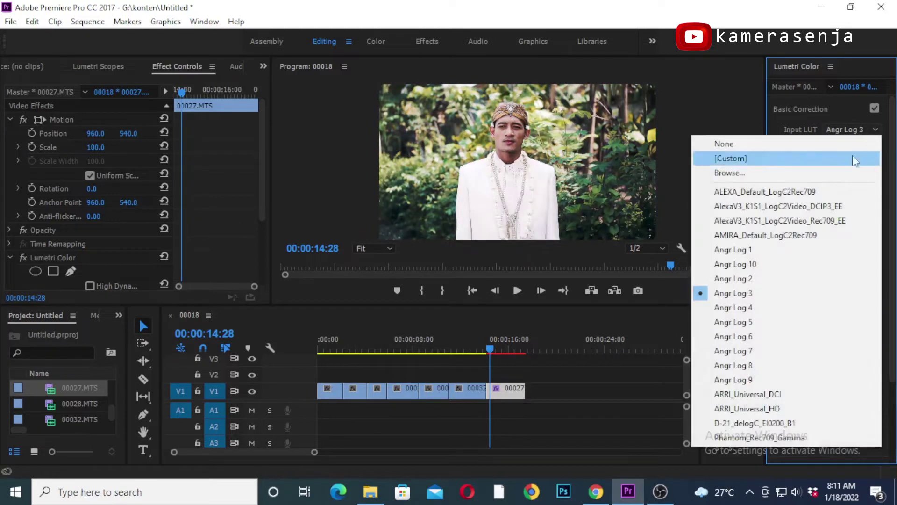
{"action": "left_click", "coordinate": [758, 308]}
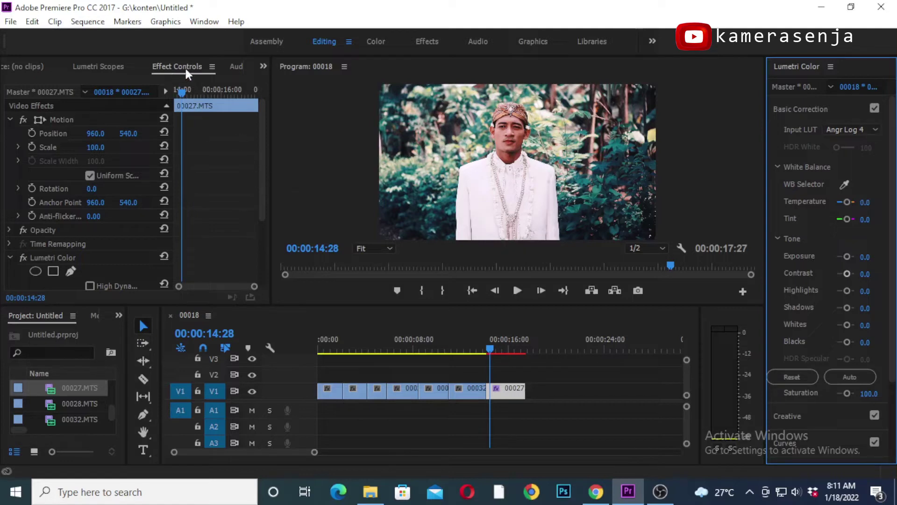
- In the clip's Lumetri Color effect controls, expand Basic Correction and lower Highlights to -133
{"action": "mouse_move", "coordinate": [260, 139]}
{"action": "left_mouse_down"}
{"action": "mouse_move", "coordinate": [260, 195]}
{"action": "mouse_move", "coordinate": [260, 132]}
{"action": "left_mouse_up"}
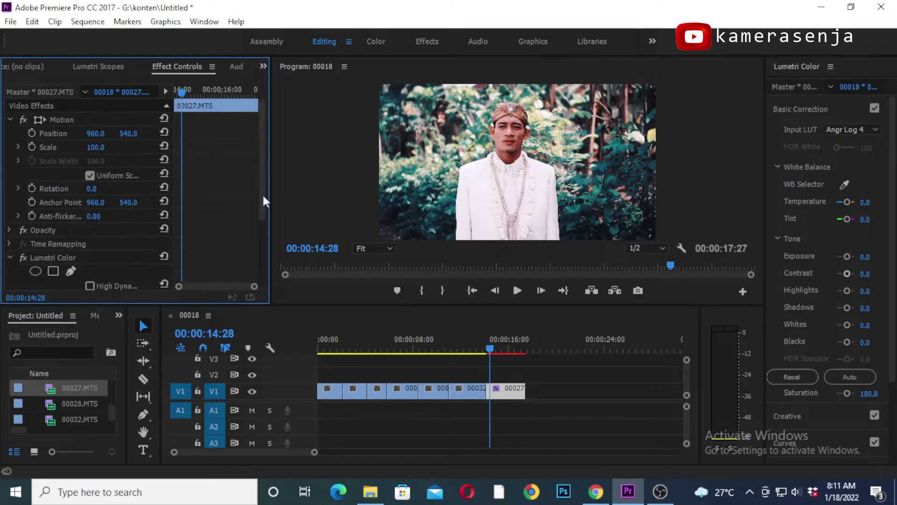
{"action": "scroll", "coordinate": [237, 204], "scroll_direction": "down", "scroll_amount": 3}
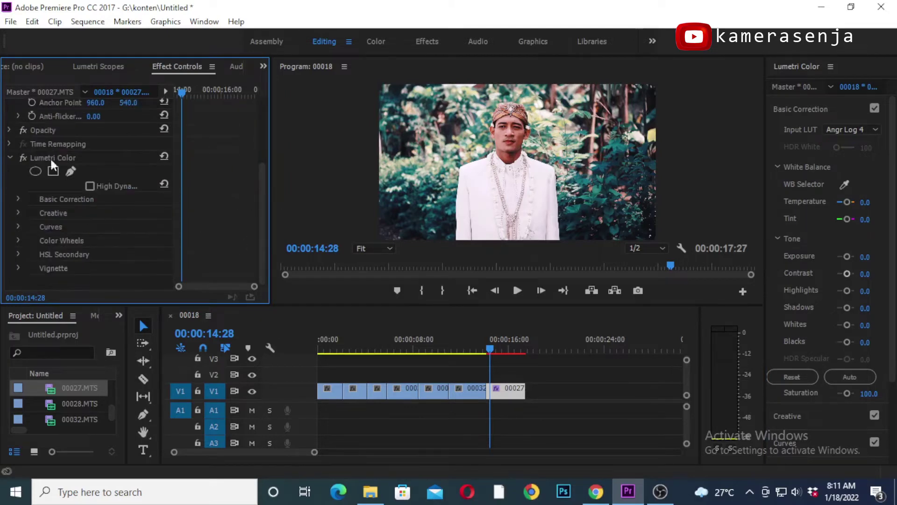
{"action": "left_click", "coordinate": [18, 197]}
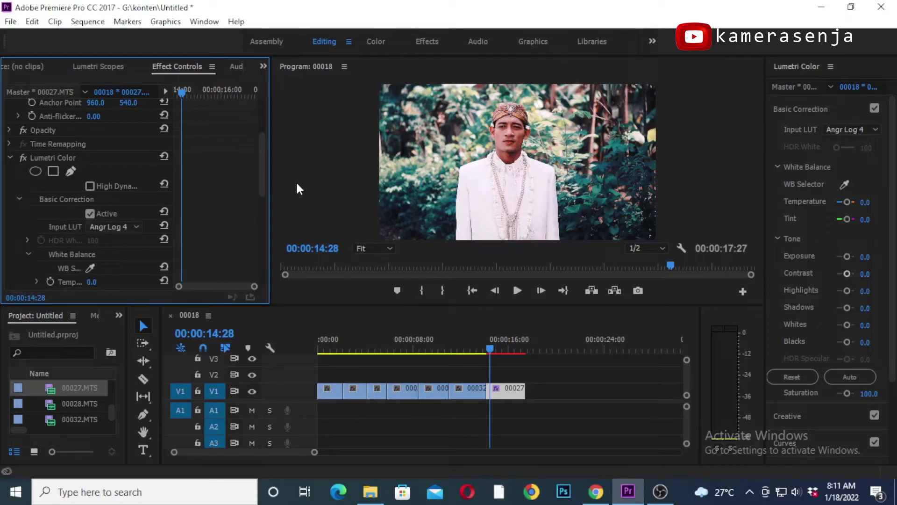
{"action": "left_click_drag", "start_coordinate": [262, 183], "coordinate": [259, 238]}
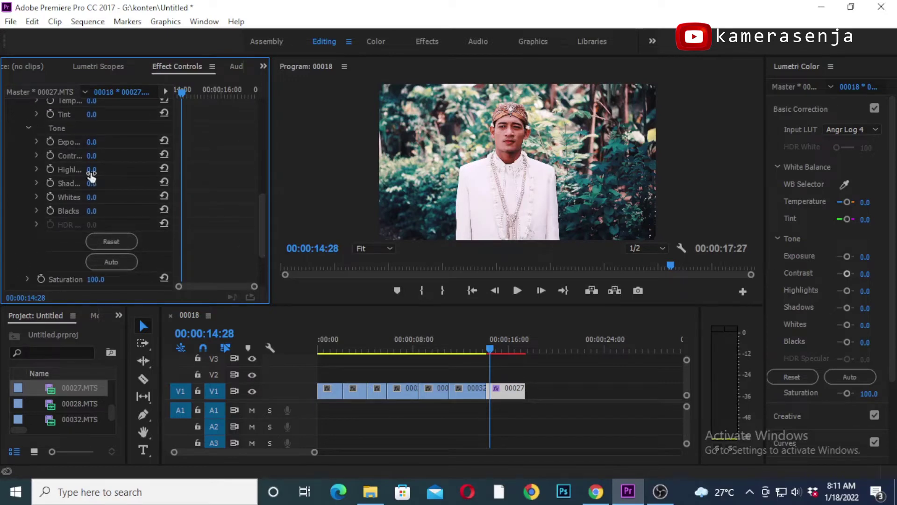
{"action": "left_click_drag", "start_coordinate": [90, 171], "coordinate": [77, 171]}
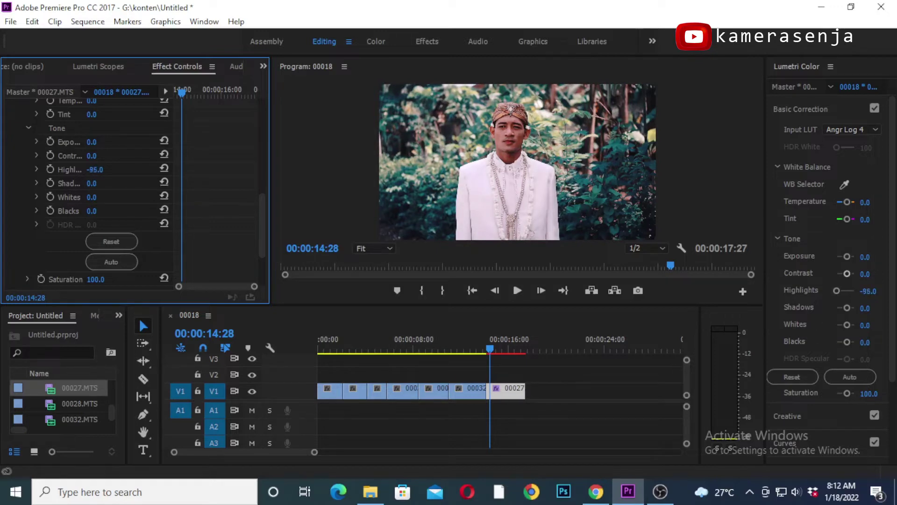
{"action": "left_click_drag", "start_coordinate": [92, 169], "coordinate": [85, 169]}
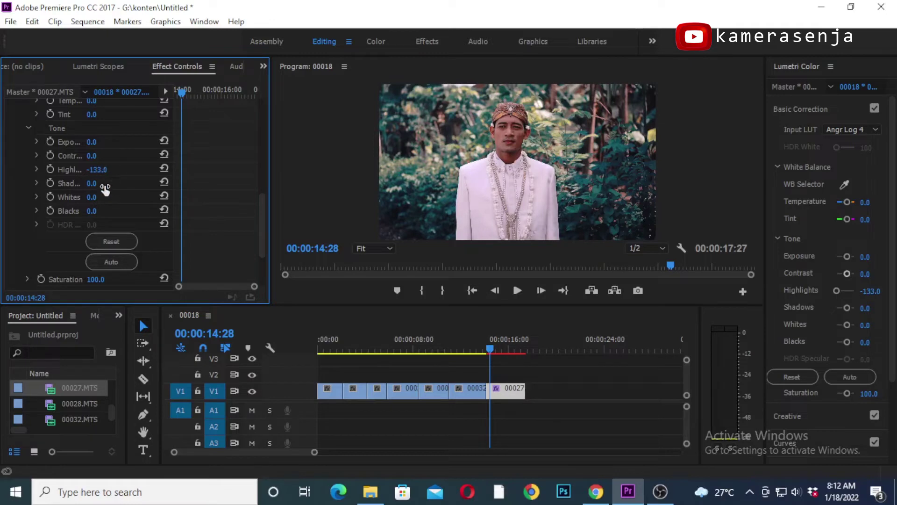
- In the Tone settings of clip 00027.MTS, set Exposure to 0.4, Shadows to 22, Whites to -36 and Blacks to -2
{"action": "left_click_drag", "start_coordinate": [92, 183], "coordinate": [93, 183]}
{"action": "left_click_drag", "start_coordinate": [94, 197], "coordinate": [88, 197]}
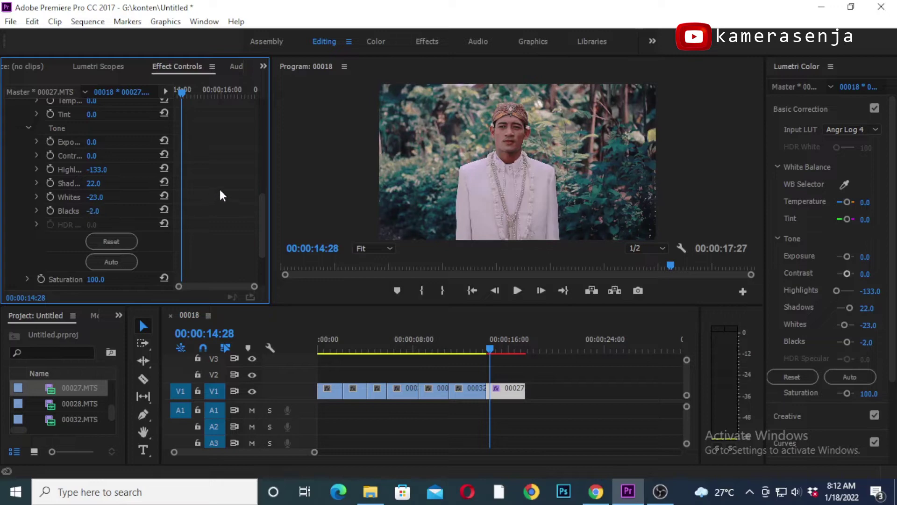
{"action": "left_click", "coordinate": [91, 143]}
{"action": "type", "text": "0.5"}
{"action": "key", "text": "Return"}
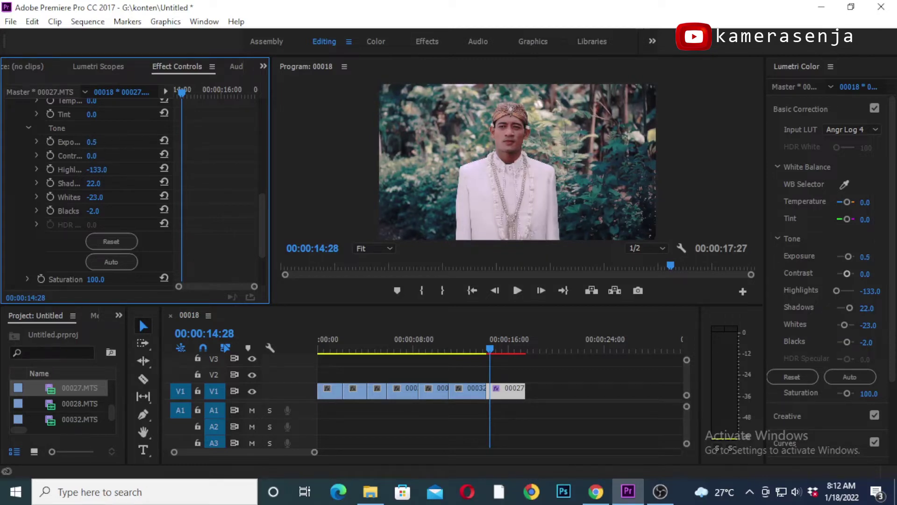
{"action": "left_click_drag", "start_coordinate": [91, 142], "coordinate": [90, 142]}
{"action": "left_click_drag", "start_coordinate": [99, 197], "coordinate": [88, 197]}
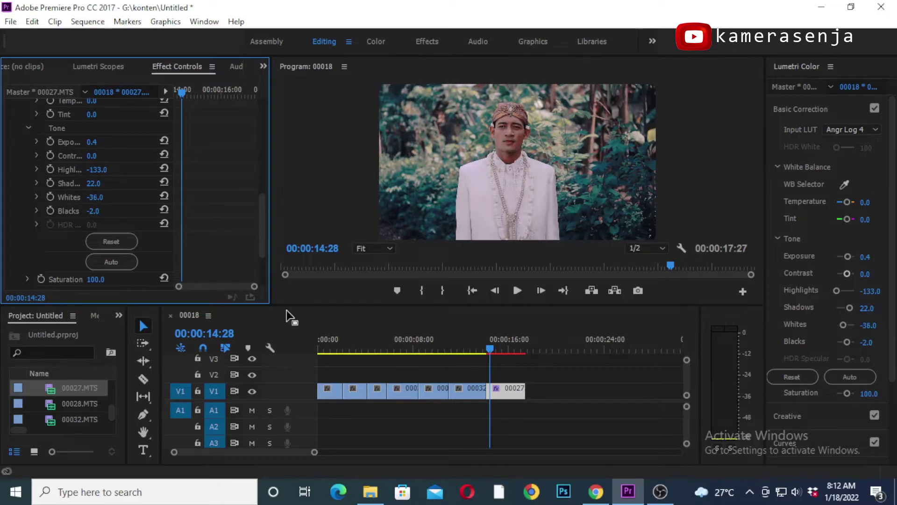
- Enlarge the program preview and adjust Faded Film, Sharpen and Vibrance in the Creative section of clip 00027.MTS's Lumetri Color effect
{"action": "left_click_drag", "start_coordinate": [281, 314], "coordinate": [282, 377]}
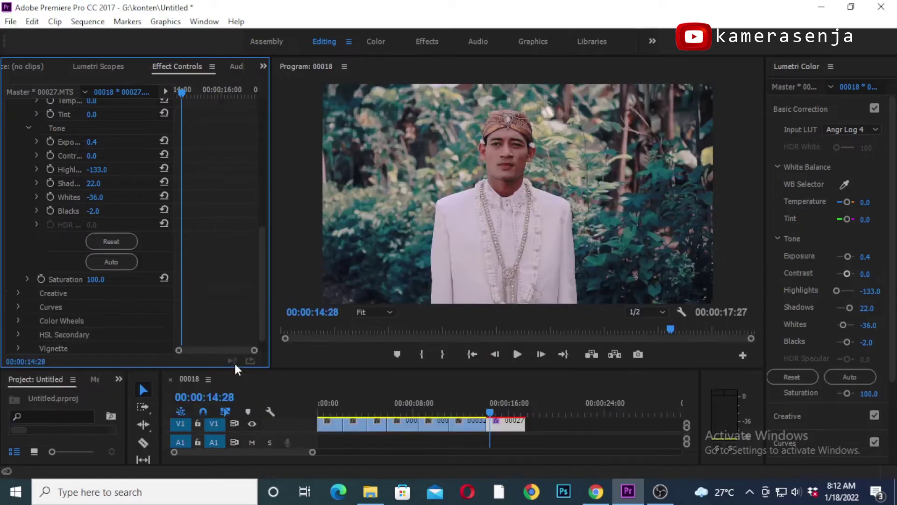
{"action": "left_click_drag", "start_coordinate": [262, 232], "coordinate": [262, 240]}
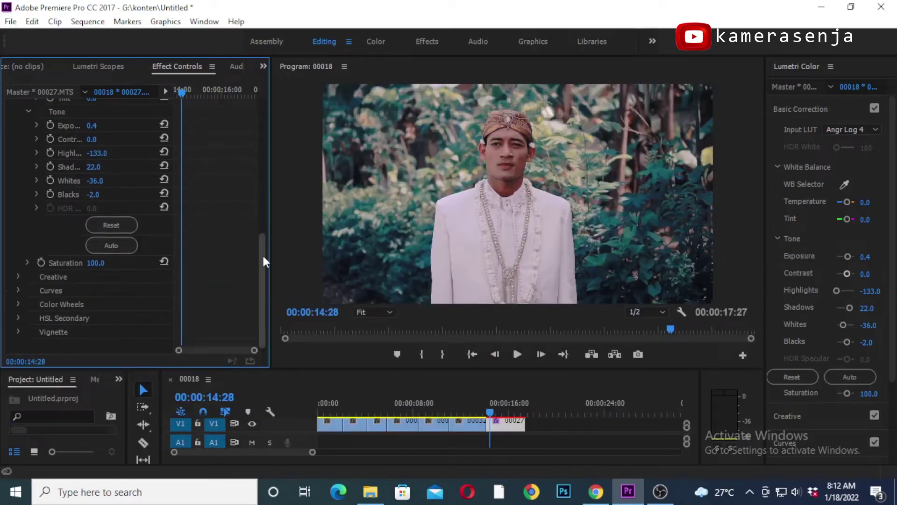
{"action": "left_click", "coordinate": [18, 277]}
{"action": "left_click_drag", "start_coordinate": [260, 242], "coordinate": [262, 295]}
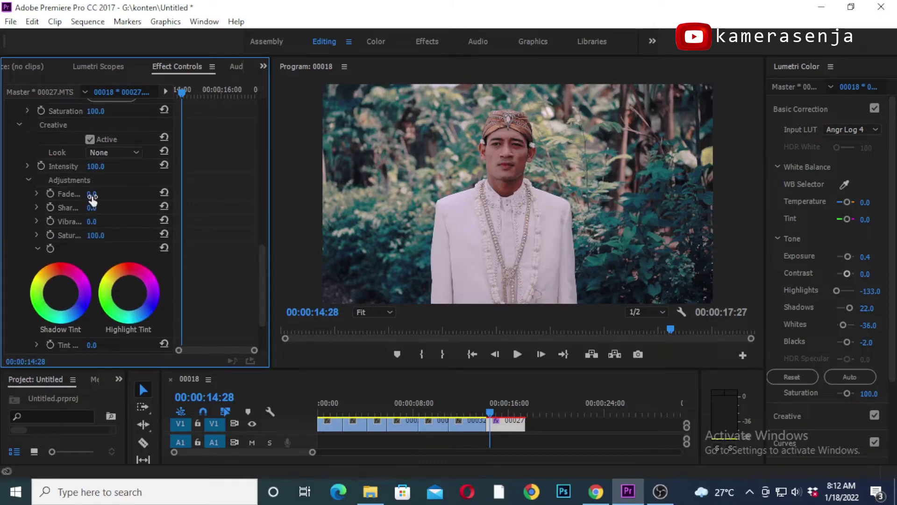
{"action": "mouse_move", "coordinate": [92, 199]}
{"action": "left_mouse_down"}
{"action": "mouse_move", "coordinate": [103, 193]}
{"action": "mouse_move", "coordinate": [92, 194]}
{"action": "left_mouse_up"}
{"action": "left_click_drag", "start_coordinate": [99, 208], "coordinate": [105, 208]}
{"action": "left_click_drag", "start_coordinate": [97, 225], "coordinate": [92, 224]}
- Lower Shadows to -2 and Whites to -44 in the Basic Correction tone settings of clip 00027.MTS
{"action": "left_click_drag", "start_coordinate": [260, 252], "coordinate": [262, 190]}
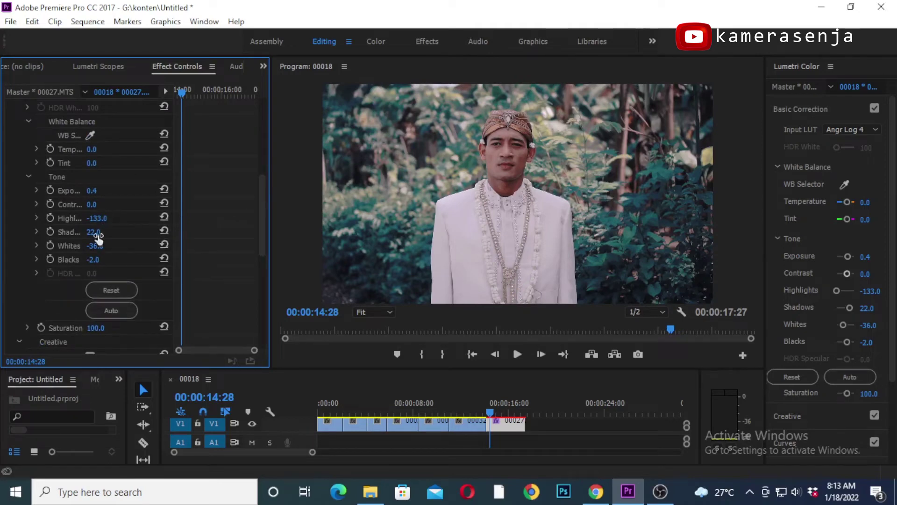
{"action": "left_click_drag", "start_coordinate": [867, 308], "coordinate": [856, 308]}
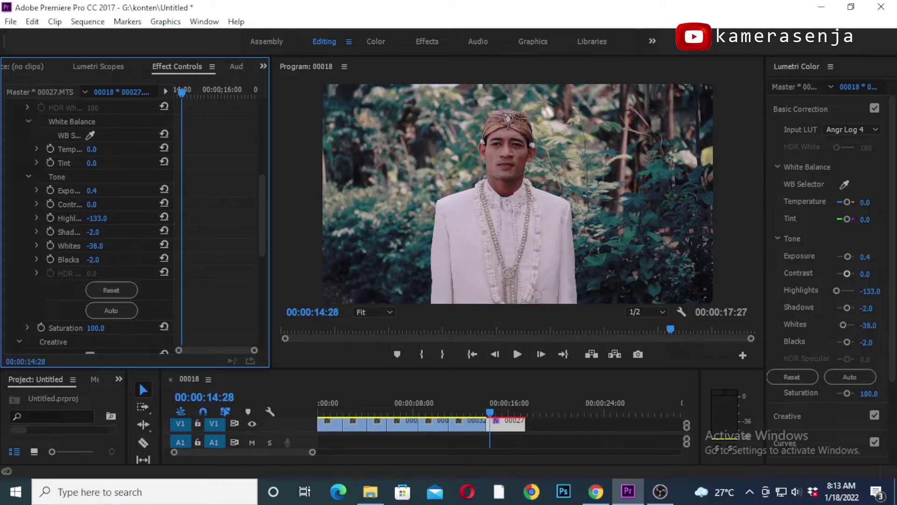
{"action": "left_click_drag", "start_coordinate": [95, 245], "coordinate": [93, 245]}
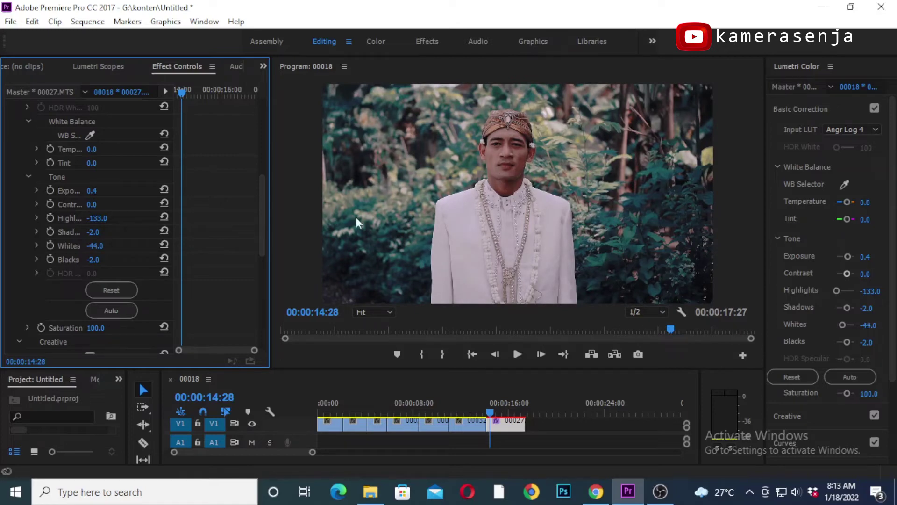
- Toggle the Lumetri Color effect off and on to compare the grade, and move the playhead to 00:00:14:58
{"action": "scroll", "coordinate": [261, 215], "scroll_direction": "down", "scroll_amount": 3}
{"action": "scroll", "coordinate": [261, 212], "scroll_direction": "up", "scroll_amount": 3}
{"action": "scroll", "coordinate": [261, 219], "scroll_direction": "up", "scroll_amount": 3}
{"action": "left_click", "coordinate": [9, 104]}
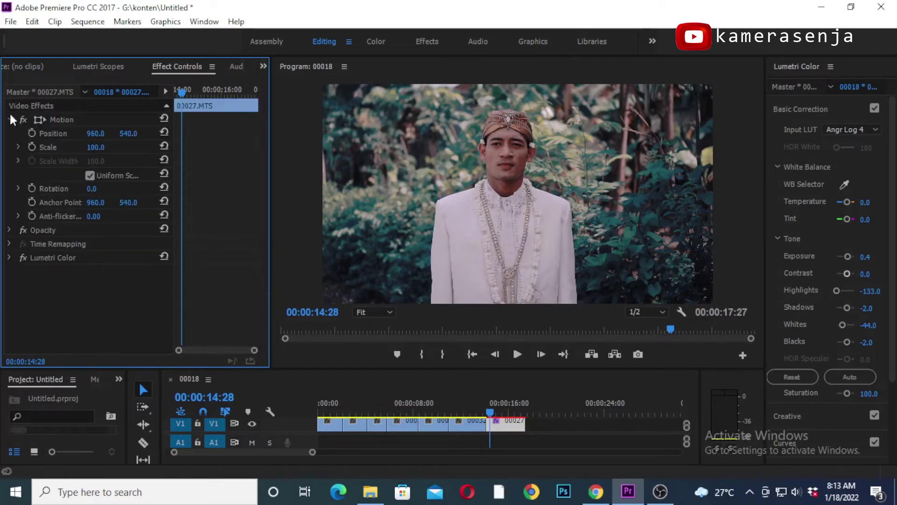
{"action": "left_click", "coordinate": [23, 259]}
{"action": "left_click", "coordinate": [23, 258]}
{"action": "left_click", "coordinate": [22, 258]}
{"action": "left_click", "coordinate": [22, 258]}
{"action": "left_click_drag", "start_coordinate": [757, 370], "coordinate": [756, 292]}
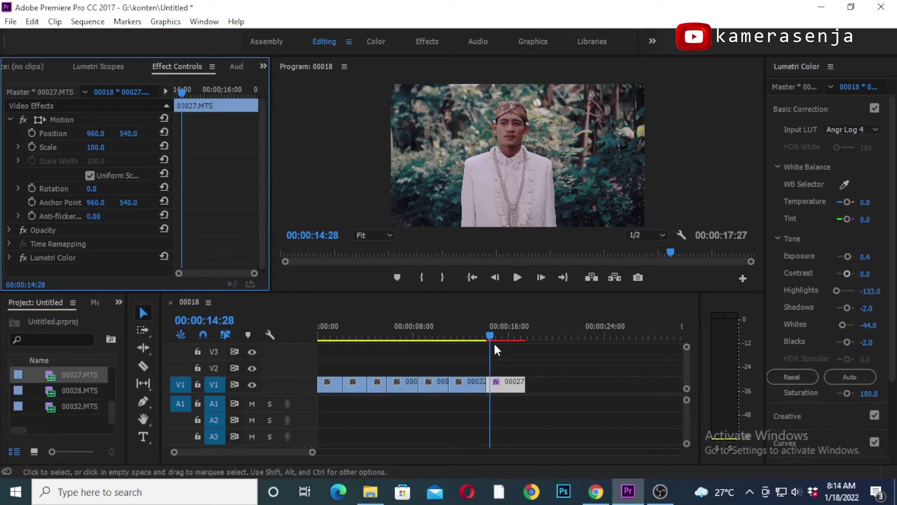
{"action": "left_click_drag", "start_coordinate": [494, 341], "coordinate": [496, 337]}
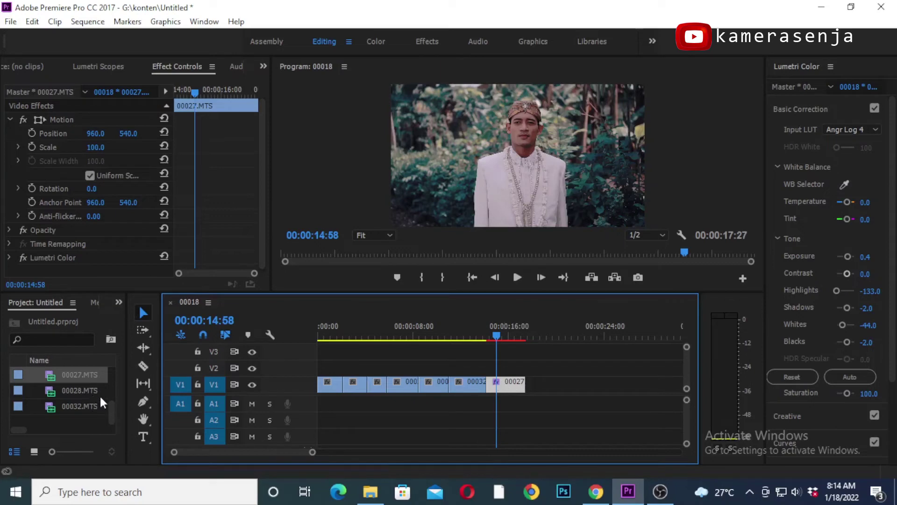
- Create a 1920 x 1080 adjustment layer at 59.94 fps and place it on track V2 above all the clips
{"action": "left_click", "coordinate": [106, 445]}
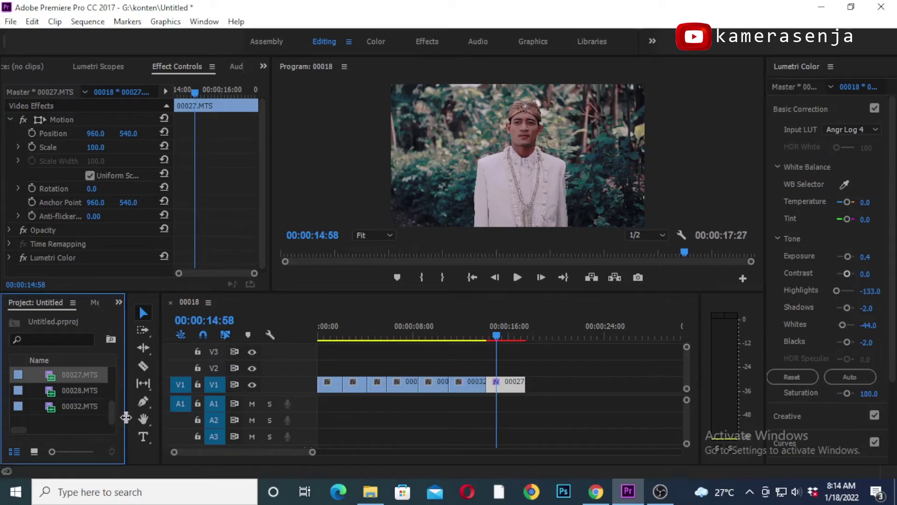
{"action": "left_click_drag", "start_coordinate": [127, 416], "coordinate": [174, 416]}
{"action": "right_click", "coordinate": [145, 427]}
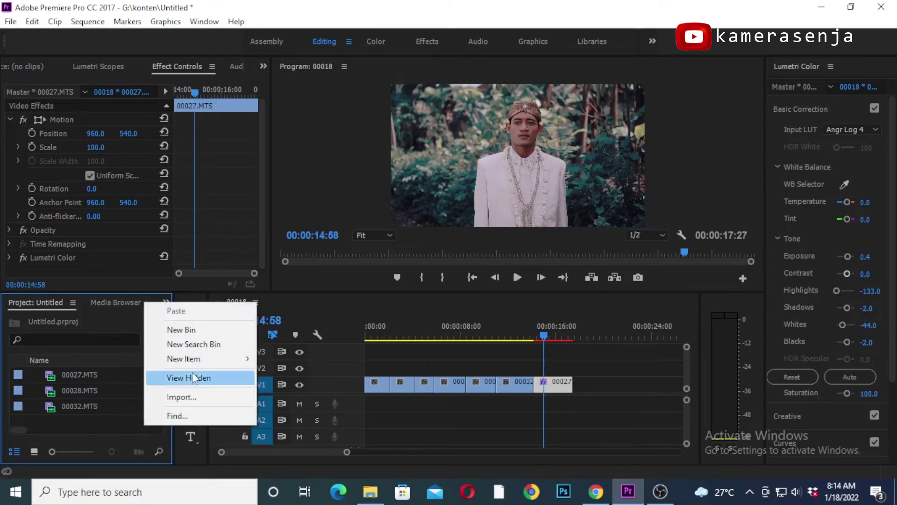
{"action": "mouse_move", "coordinate": [204, 365]}
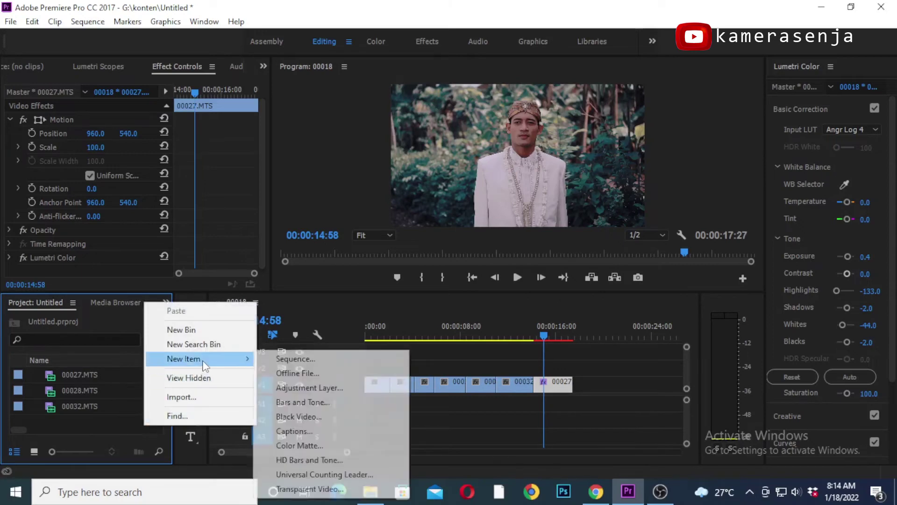
{"action": "left_click", "coordinate": [313, 391]}
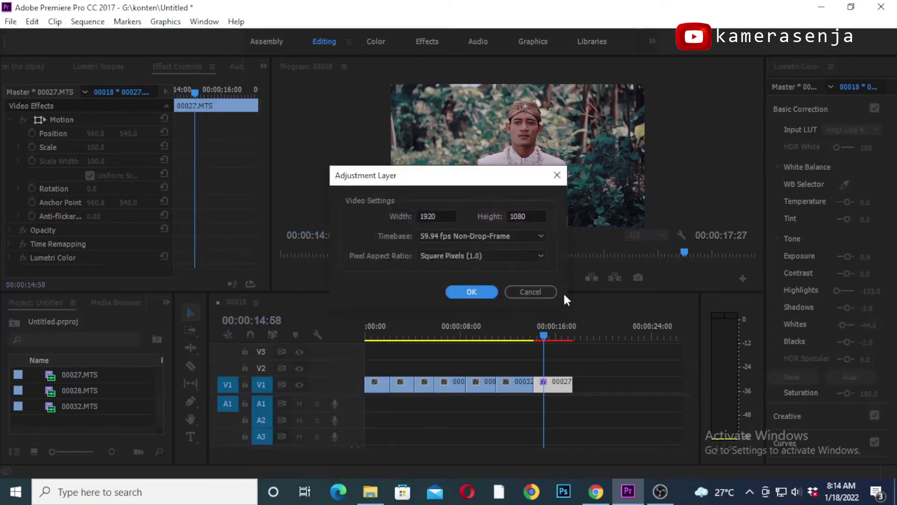
{"action": "left_click", "coordinate": [495, 293]}
{"action": "left_click_drag", "start_coordinate": [86, 376], "coordinate": [572, 366]}
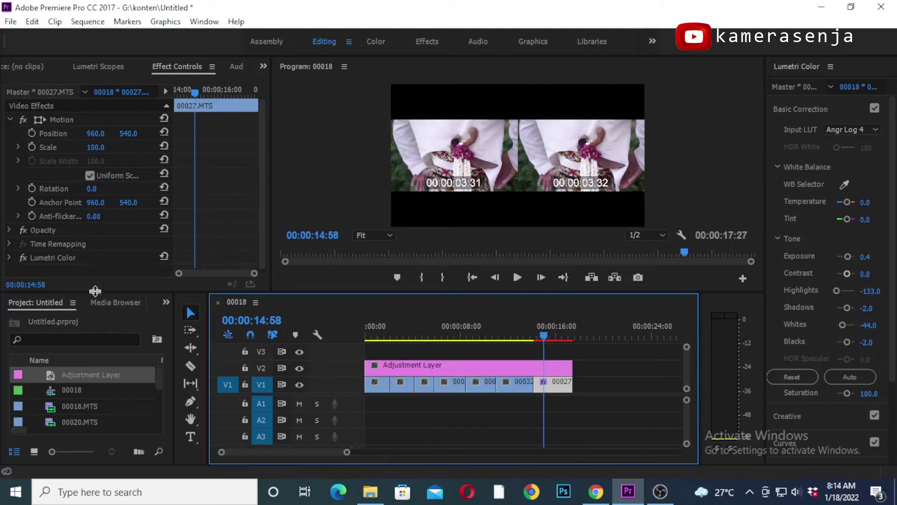
- Copy the Lumetri Color effect from clip 00027.MTS and delete it from that clip
{"action": "left_click", "coordinate": [59, 258]}
{"action": "right_click", "coordinate": [59, 257]}
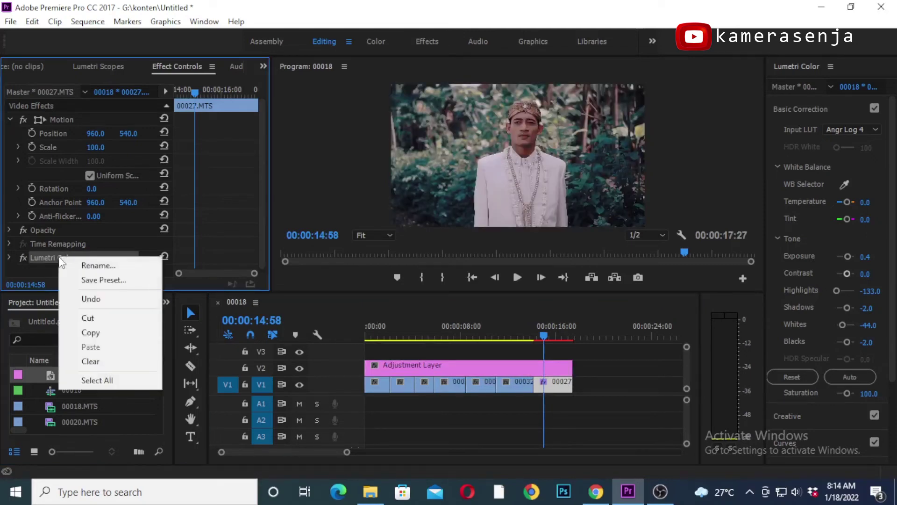
{"action": "left_click", "coordinate": [92, 332]}
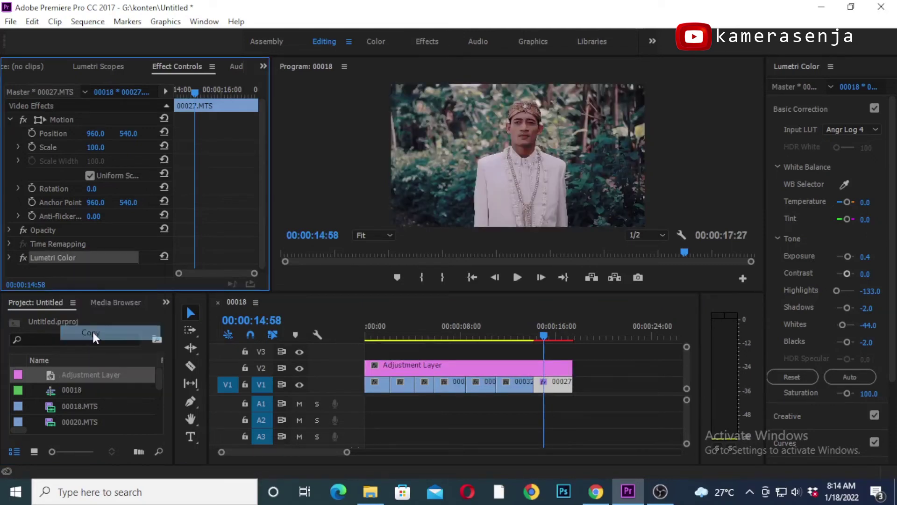
{"action": "left_click", "coordinate": [563, 389]}
{"action": "left_click", "coordinate": [95, 265]}
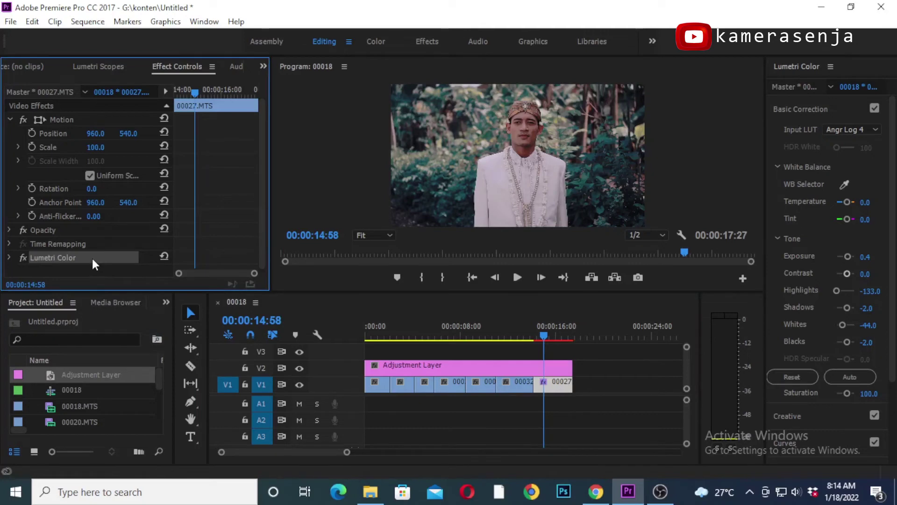
{"action": "key", "text": "Delete"}
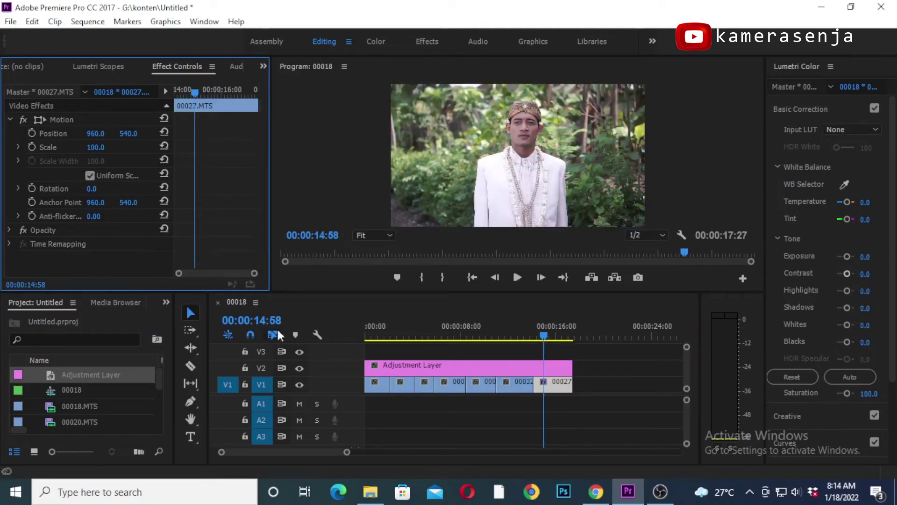
- Paste the copied Lumetri Color effect onto the adjustment layer on track V2
{"action": "left_click", "coordinate": [458, 367]}
{"action": "right_click", "coordinate": [462, 370]}
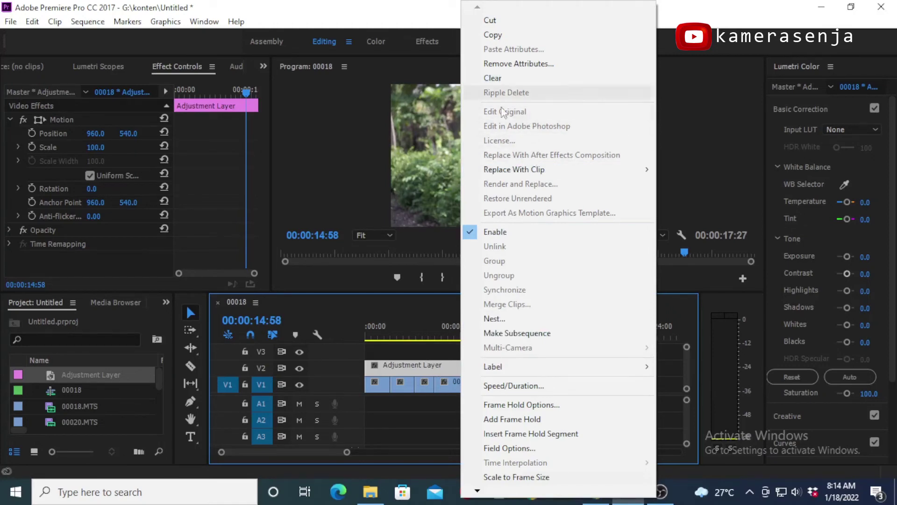
{"action": "left_click", "coordinate": [435, 374]}
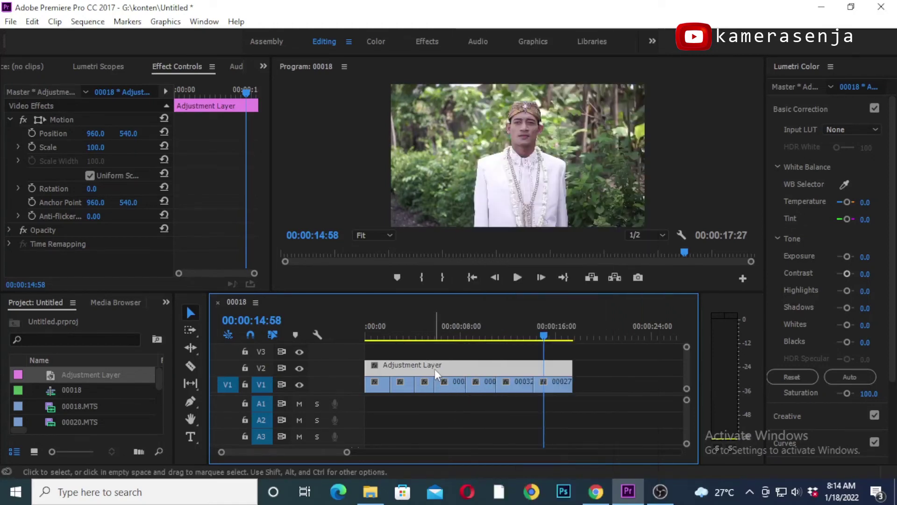
{"action": "key", "text": "ctrl+v"}
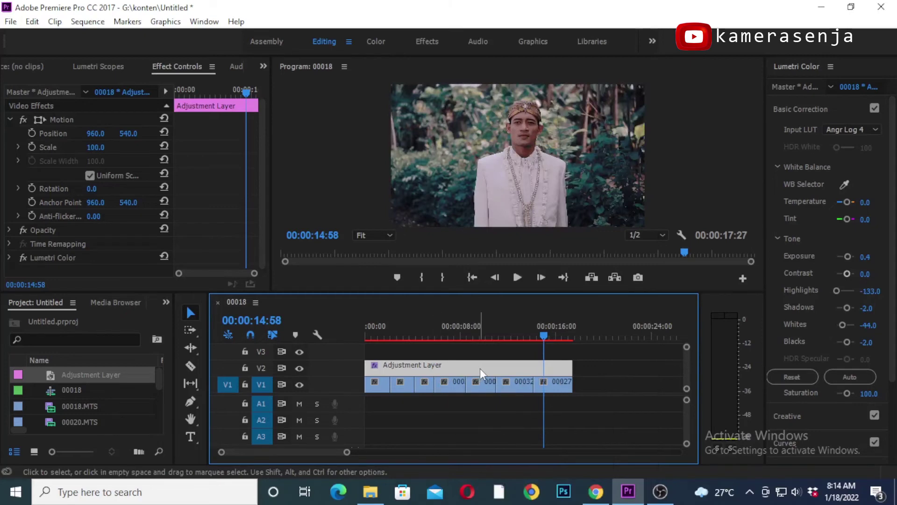
- Play the graded sequence from the start, stop at 00:00:09:05, and start rendering the video previews
{"action": "left_click_drag", "start_coordinate": [544, 336], "coordinate": [367, 338]}
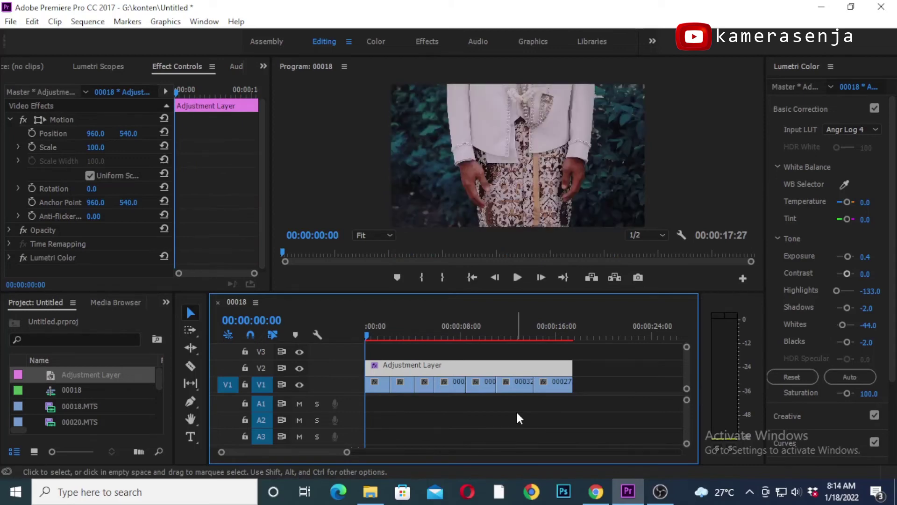
{"action": "key", "text": "space"}
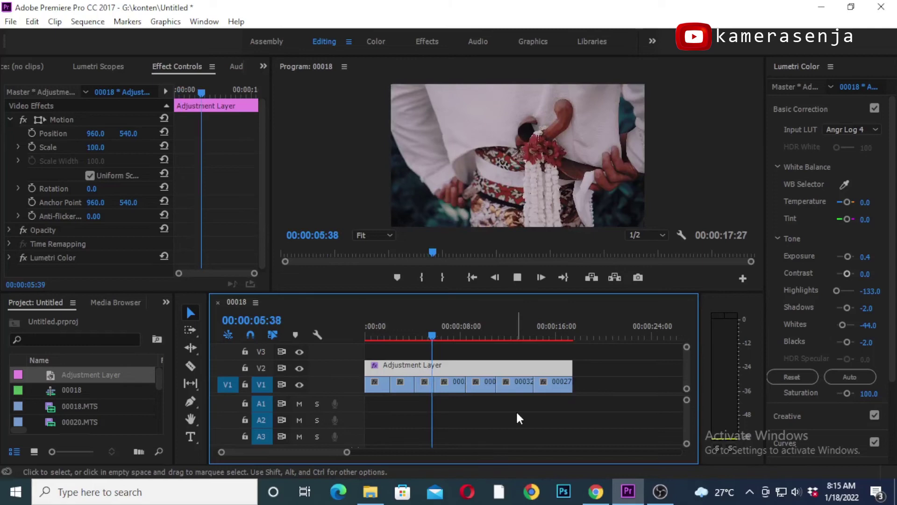
{"action": "key", "text": "space"}
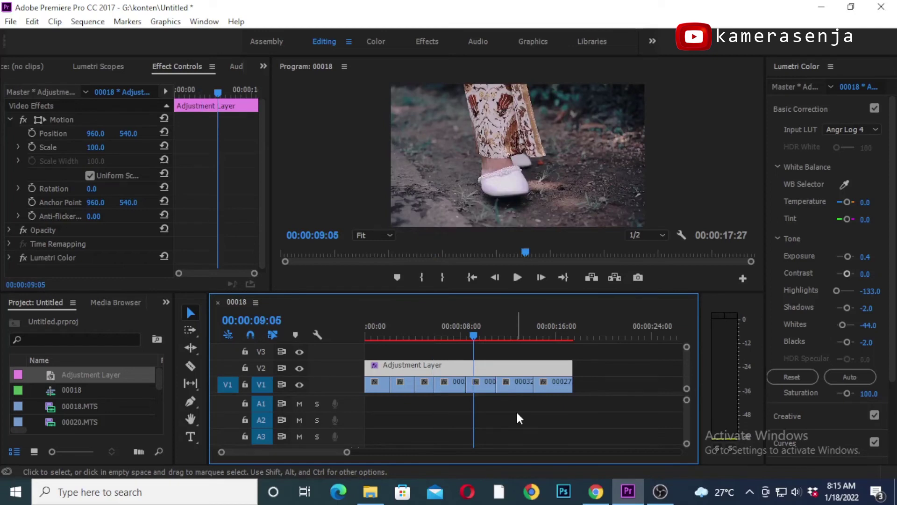
{"action": "key", "text": "Return"}
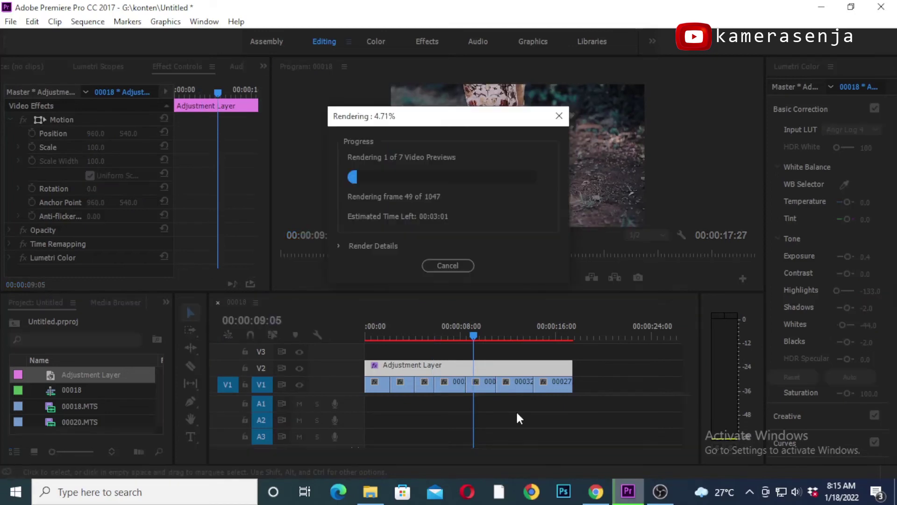